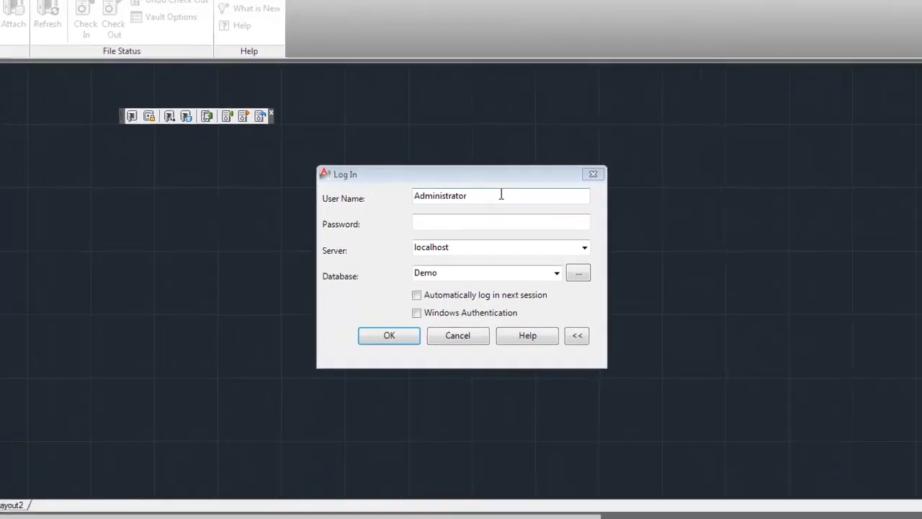
Log in to the Demo vault database on the localhost server with the Administrator account
{"action": "left_click", "coordinate": [496, 221]}
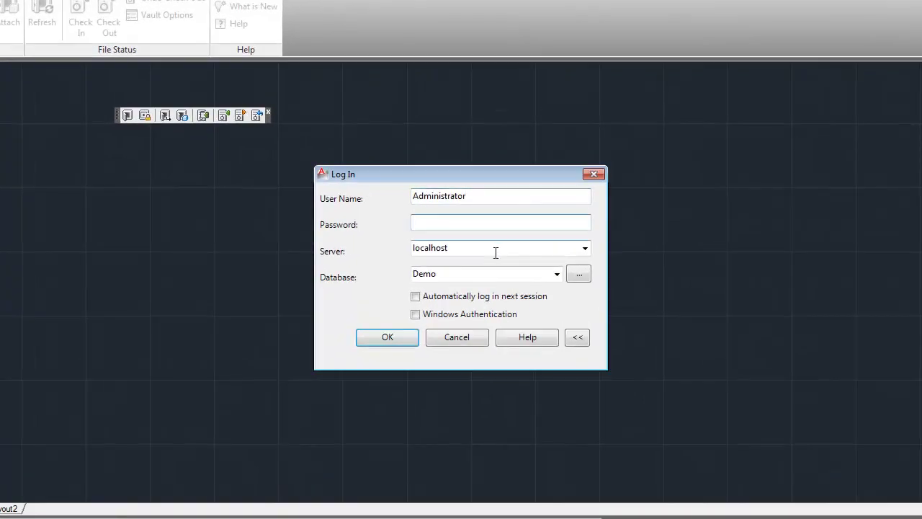
{"action": "left_click", "coordinate": [495, 251]}
{"action": "left_click", "coordinate": [490, 275]}
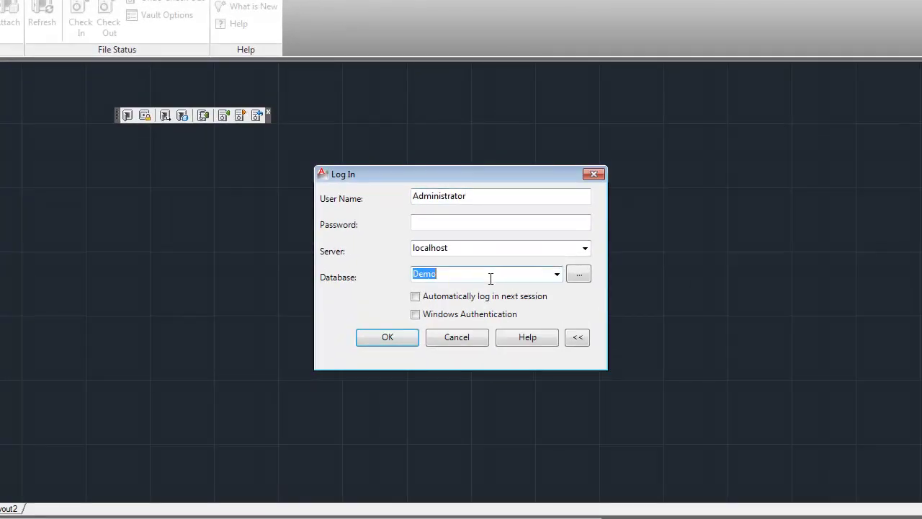
{"action": "left_click", "coordinate": [404, 335]}
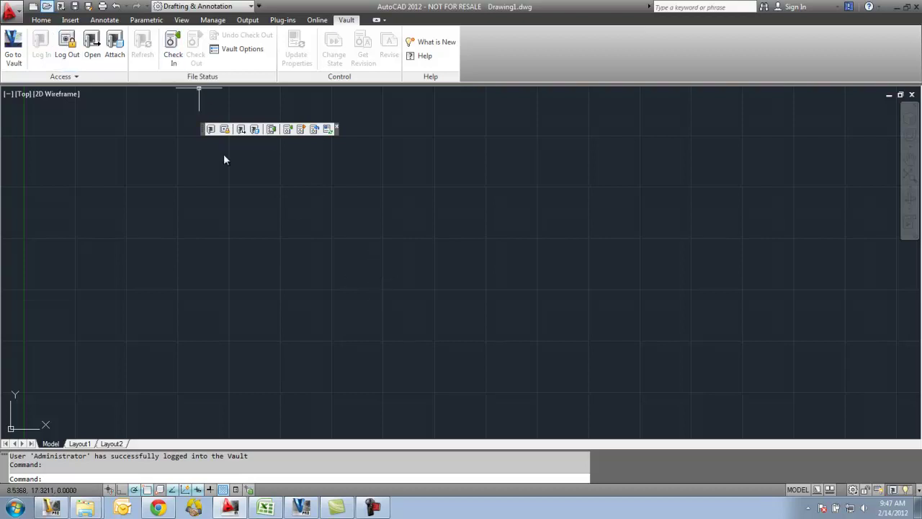
Open Floor_Plans.dwg from the C: drive folder Data Sets > AOTC Vault > AutoCAD > AutoCAD DWG Files and fit the drawing in view
{"action": "key", "text": "ctrl+o"}
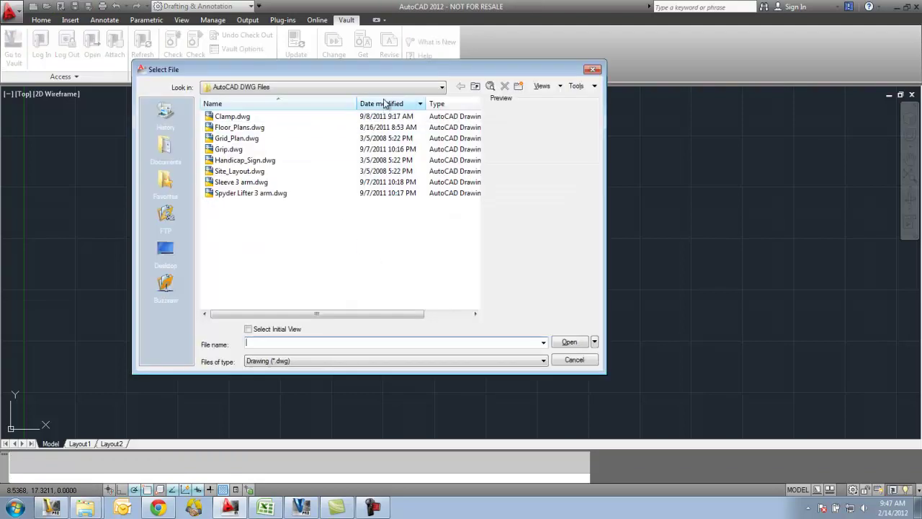
{"action": "left_click", "coordinate": [382, 87]}
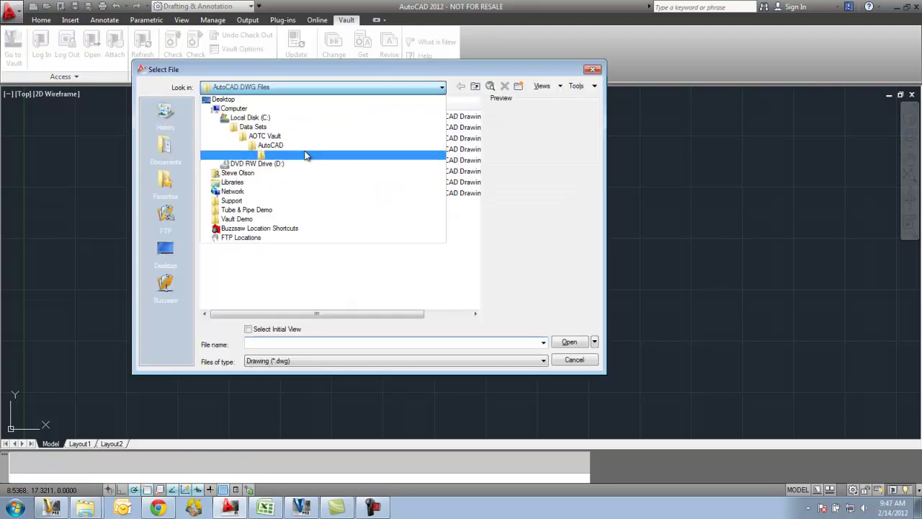
{"action": "left_click", "coordinate": [281, 121]}
{"action": "double_click", "coordinate": [242, 215]}
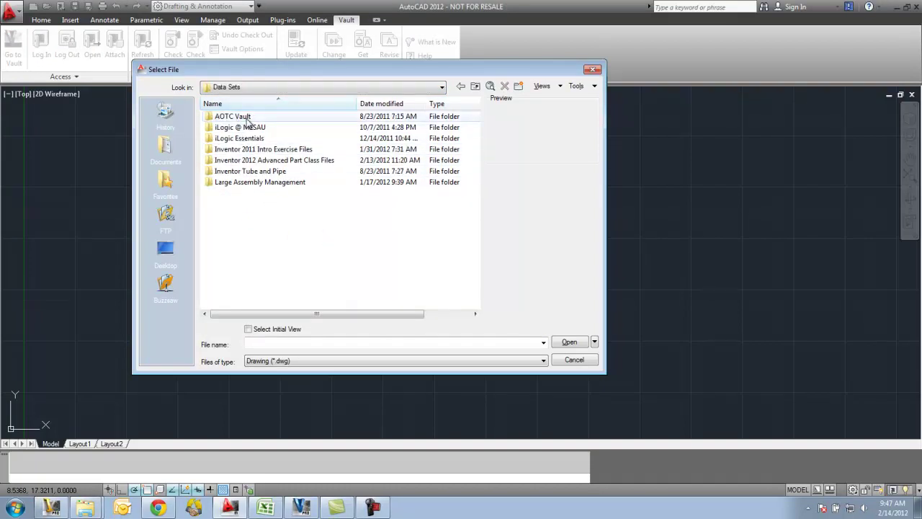
{"action": "double_click", "coordinate": [245, 118]}
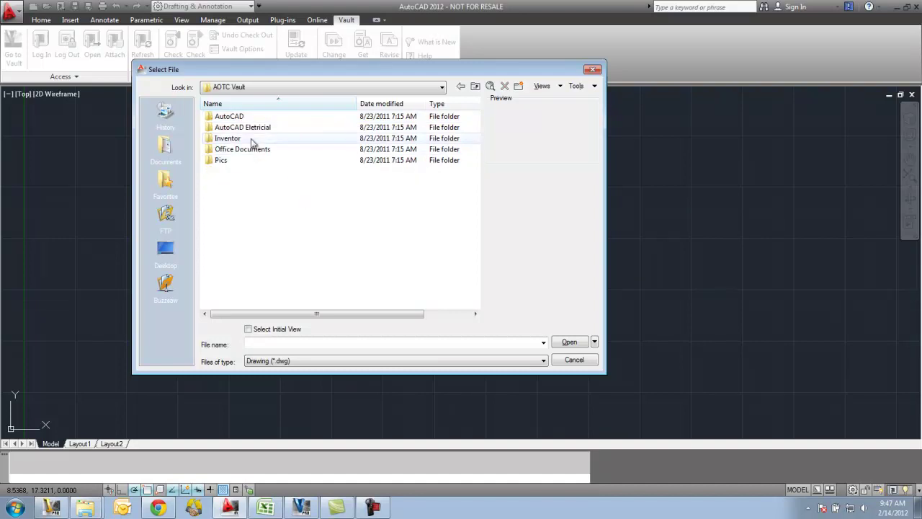
{"action": "double_click", "coordinate": [245, 118]}
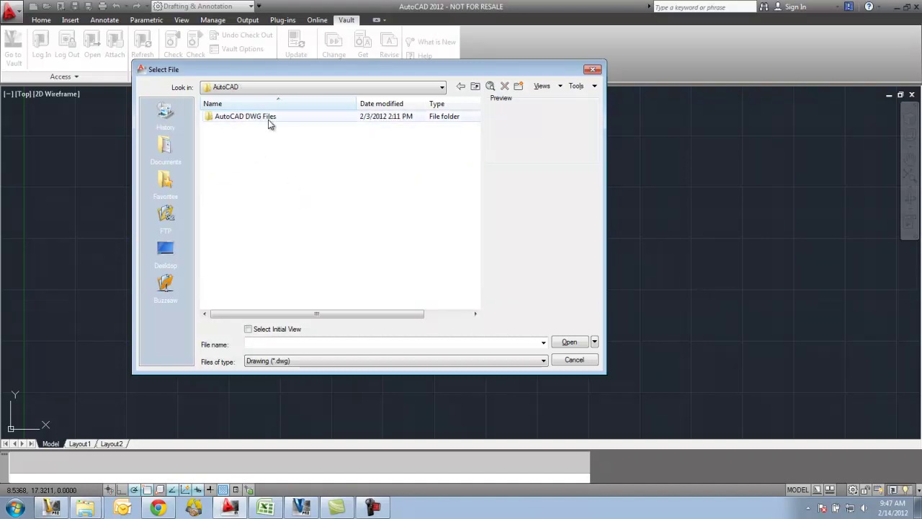
{"action": "double_click", "coordinate": [267, 117]}
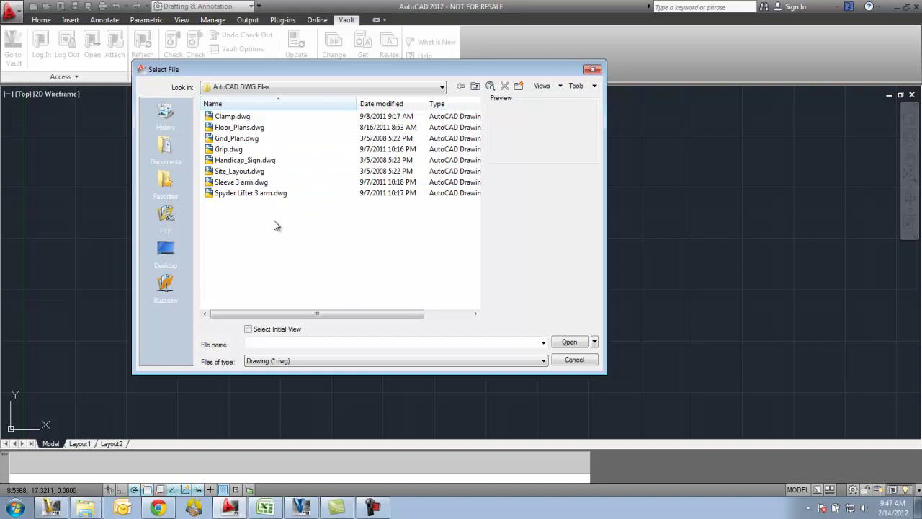
{"action": "left_click", "coordinate": [253, 128]}
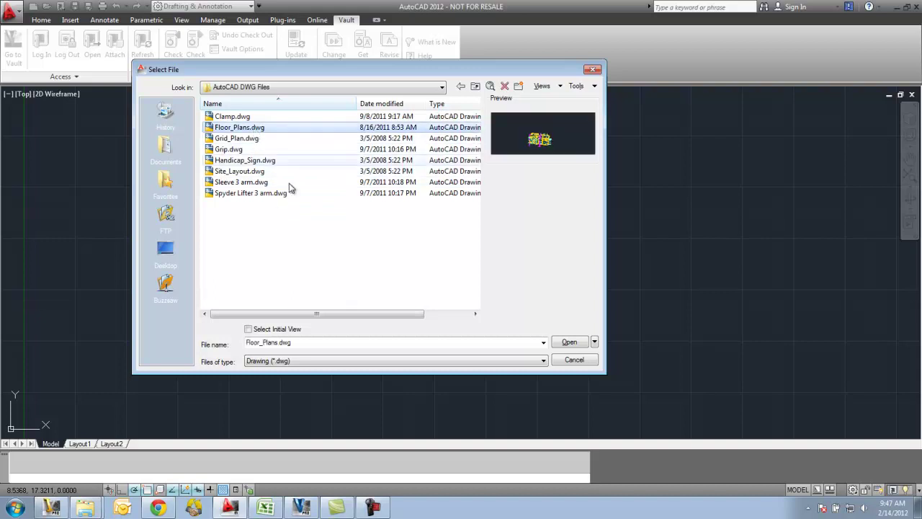
{"action": "left_click", "coordinate": [576, 343]}
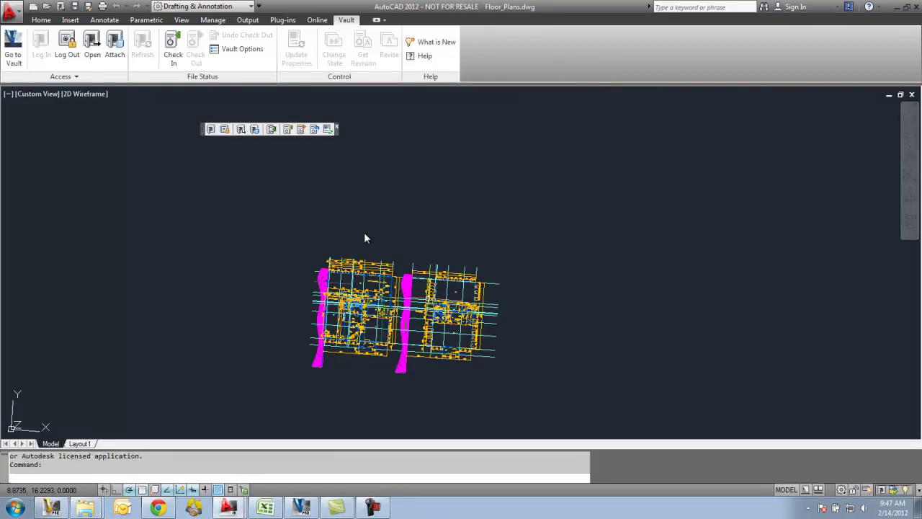
{"action": "middle_click", "coordinate": [469, 236]}
{"action": "middle_click", "coordinate": [469, 236]}
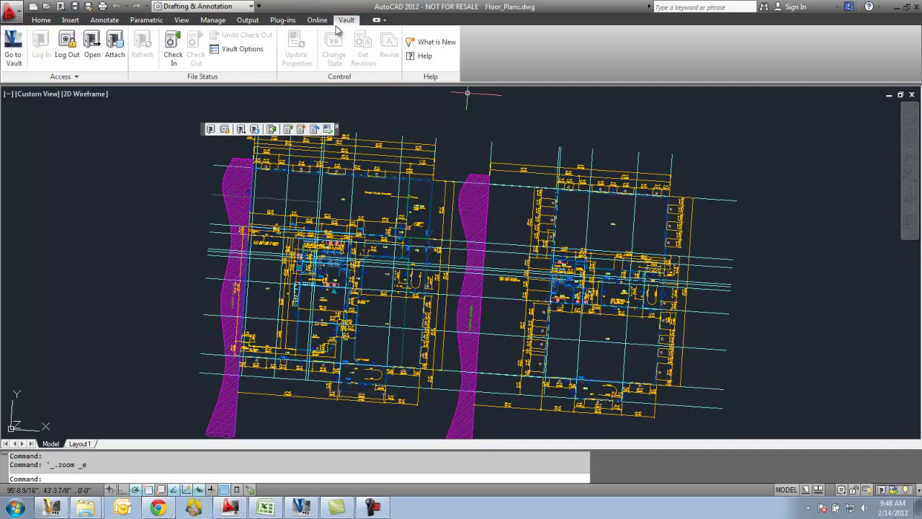
Start checking in the drawing and create the folder AutoCAD DWG Files under Designs as its vault location
{"action": "left_click", "coordinate": [171, 54]}
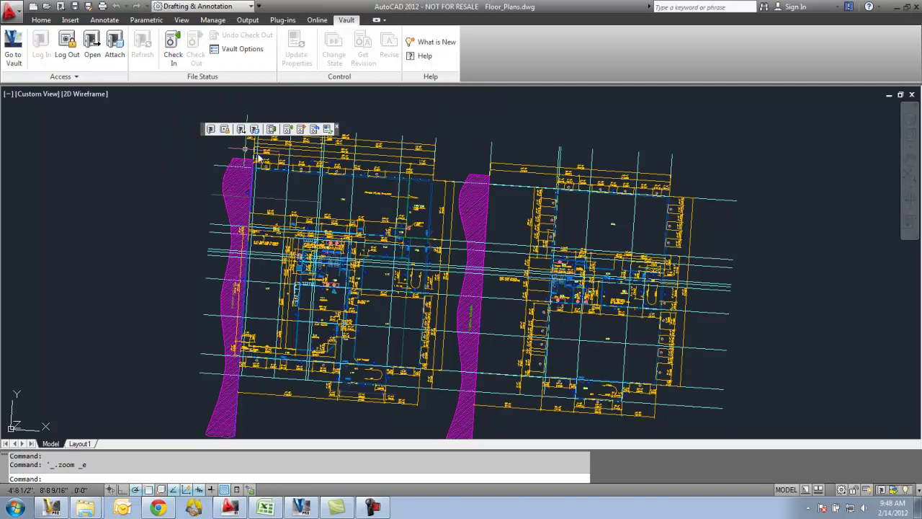
{"action": "left_click", "coordinate": [287, 129]}
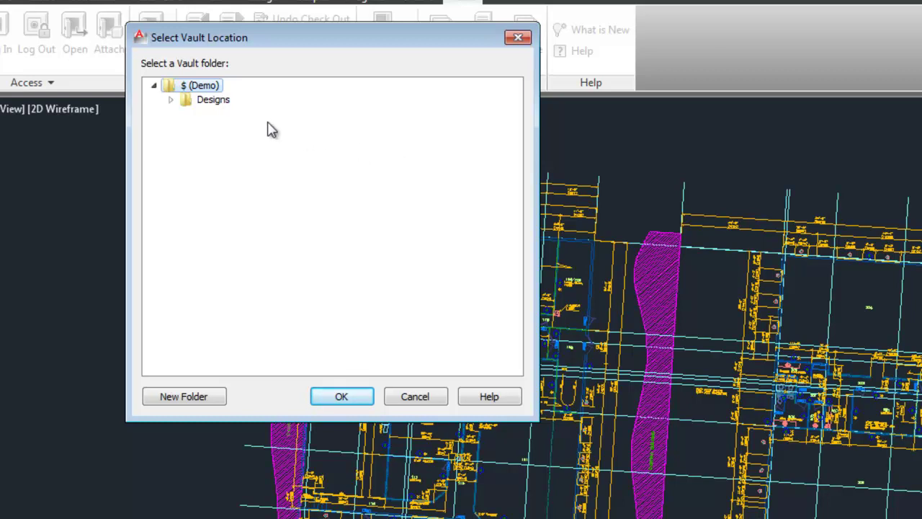
{"action": "left_click", "coordinate": [215, 101]}
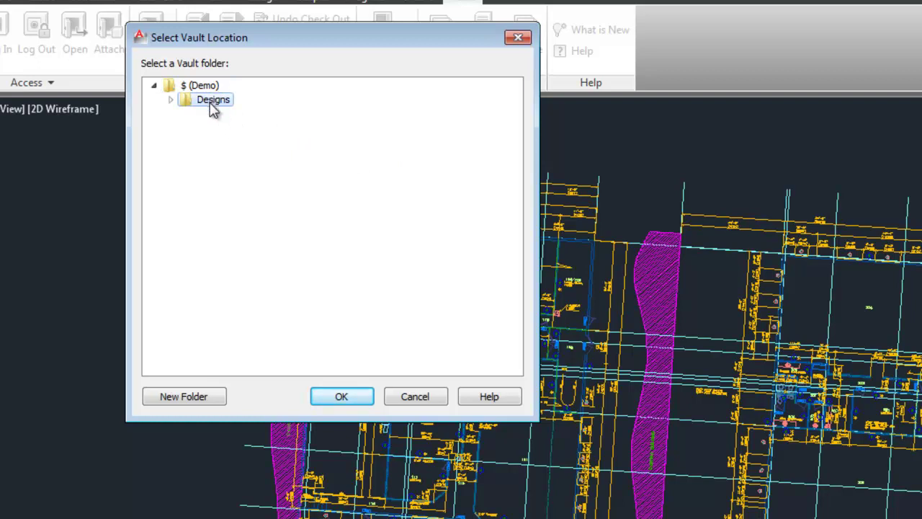
{"action": "left_click", "coordinate": [213, 398]}
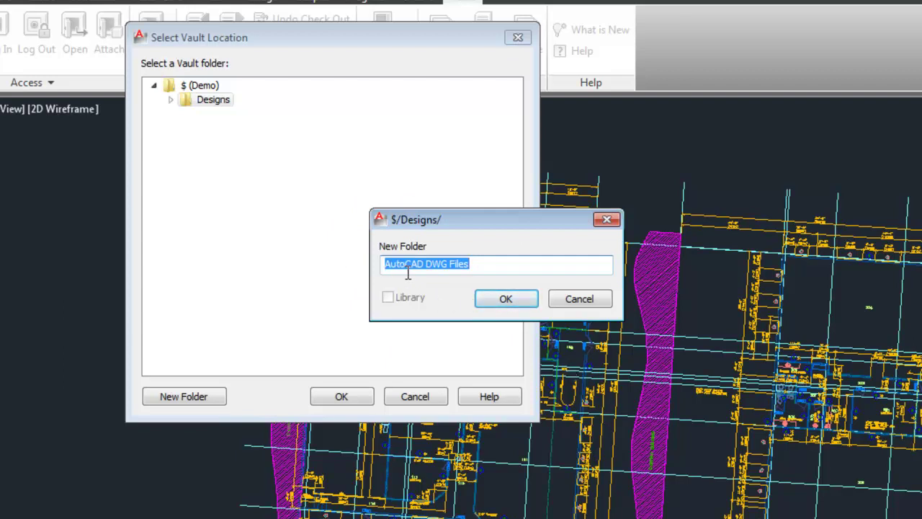
{"action": "left_click", "coordinate": [499, 302]}
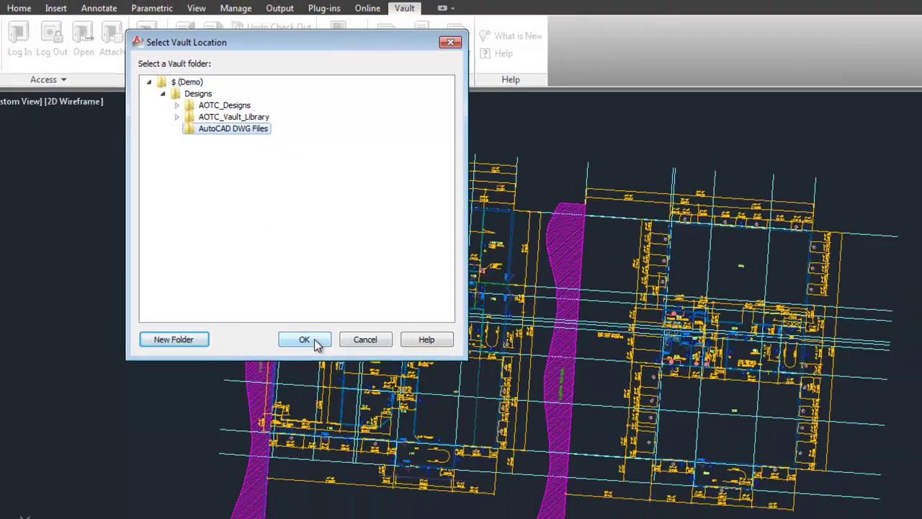
{"action": "left_click", "coordinate": [342, 396]}
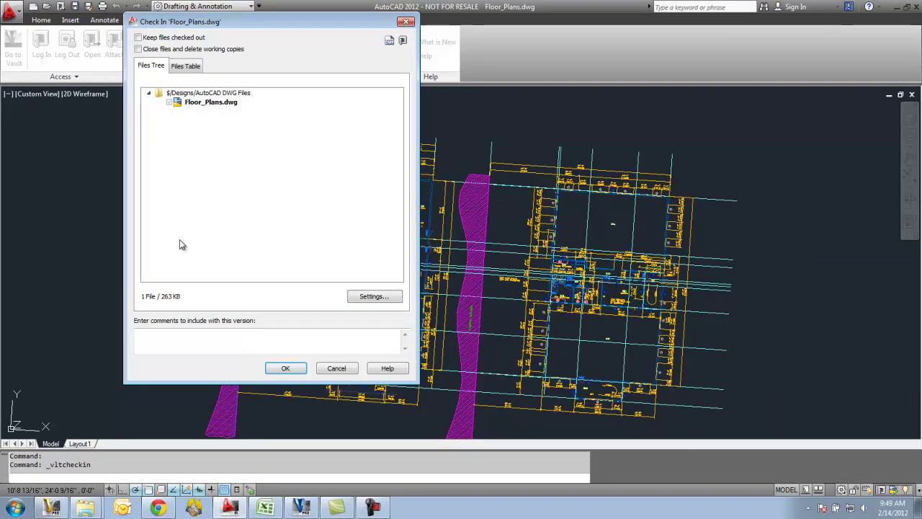
Check in Floor_Plans.dwg with the comment "Added to Vault", saving the file first and acknowledging the vaulted working copy
{"action": "left_click_drag", "start_coordinate": [248, 24], "coordinate": [386, 42]}
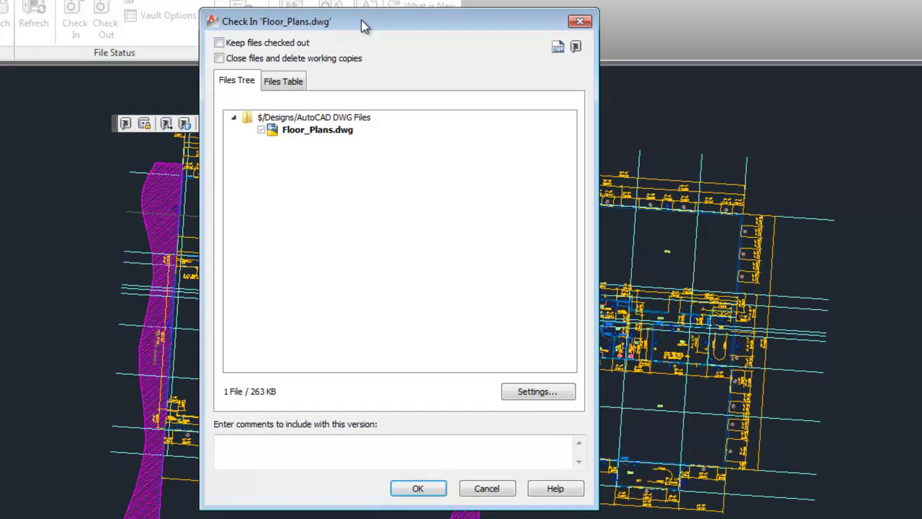
{"action": "left_click", "coordinate": [253, 441]}
{"action": "type", "text": "Added to Vault"}
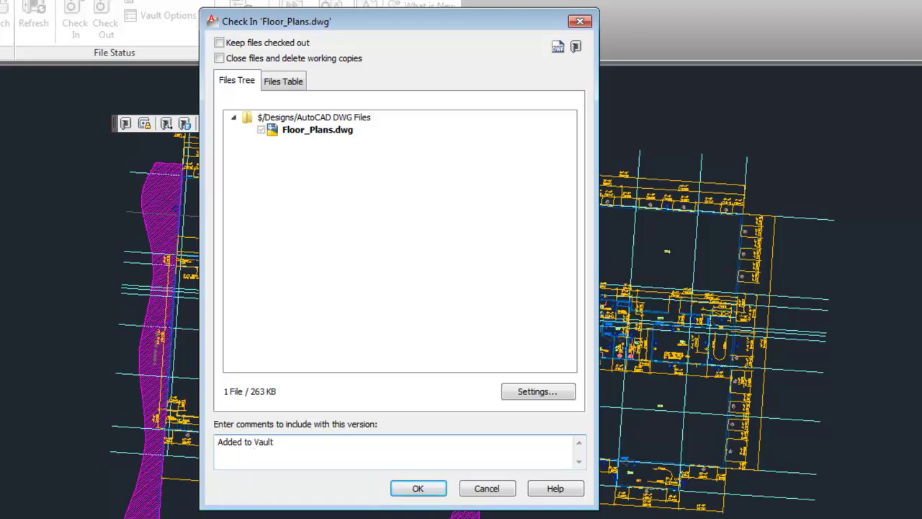
{"action": "left_click", "coordinate": [436, 489]}
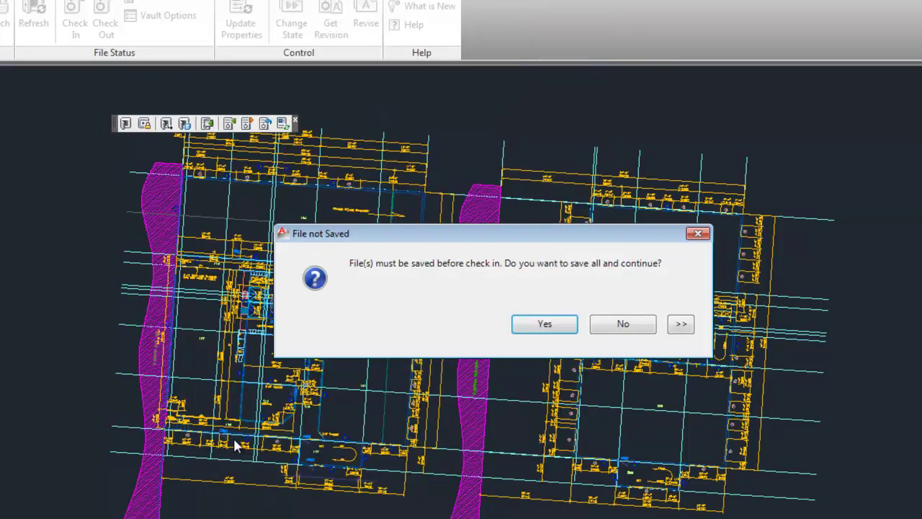
{"action": "left_click", "coordinate": [545, 324]}
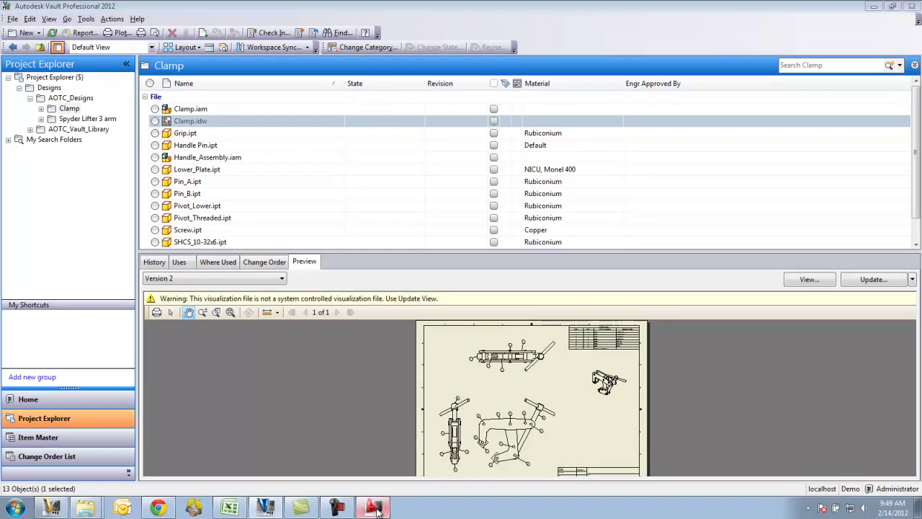
{"action": "left_click", "coordinate": [376, 508]}
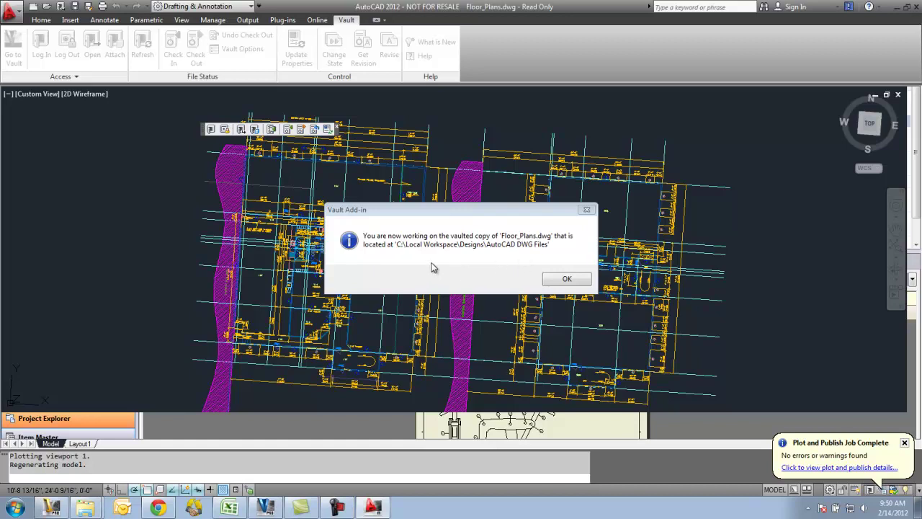
{"action": "left_click", "coordinate": [566, 281]}
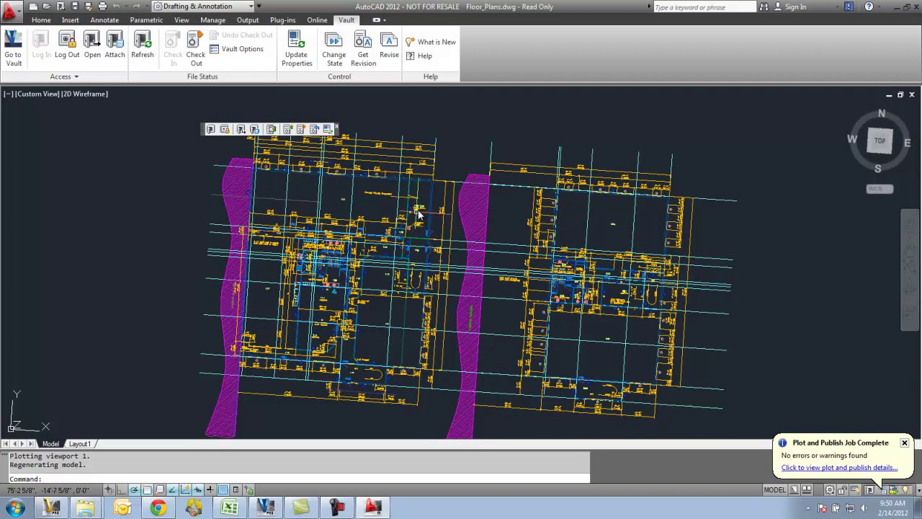
Switch to Autodesk Vault Professional, refresh it, and preview Floor_Plans.dwg in the AutoCAD DWG Files folder under Designs
{"action": "left_click", "coordinate": [266, 507]}
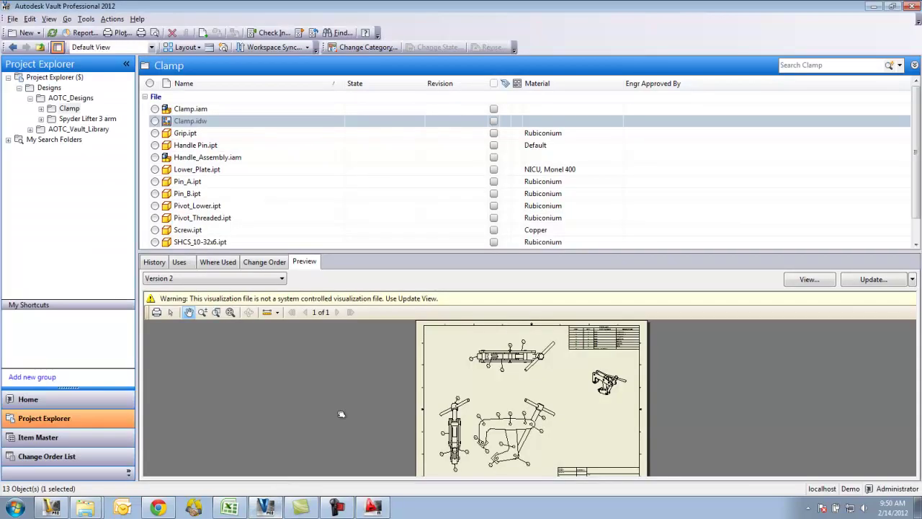
{"action": "left_click", "coordinate": [52, 32]}
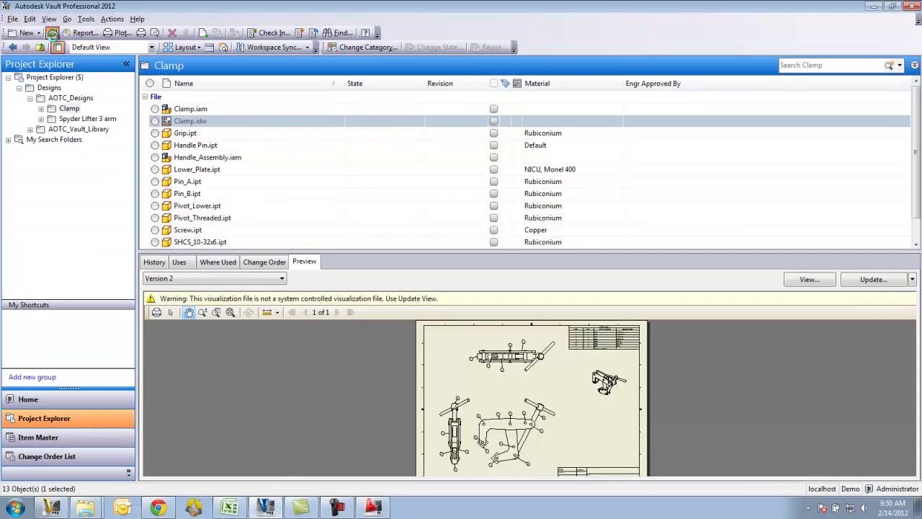
{"action": "left_click", "coordinate": [49, 87]}
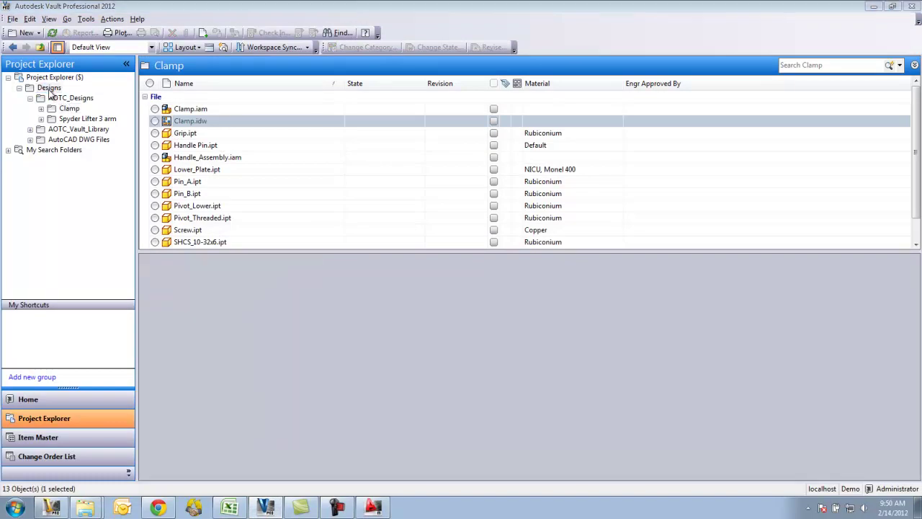
{"action": "left_click", "coordinate": [72, 140]}
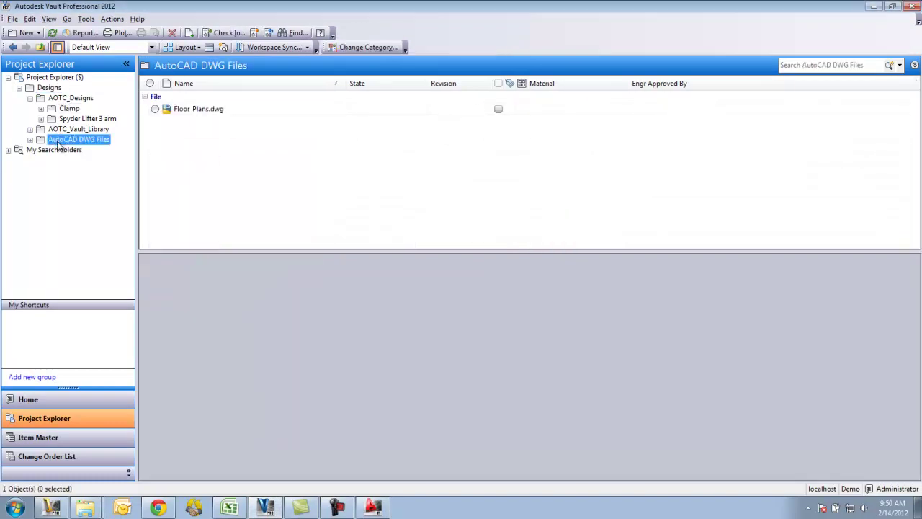
{"action": "left_click", "coordinate": [220, 112]}
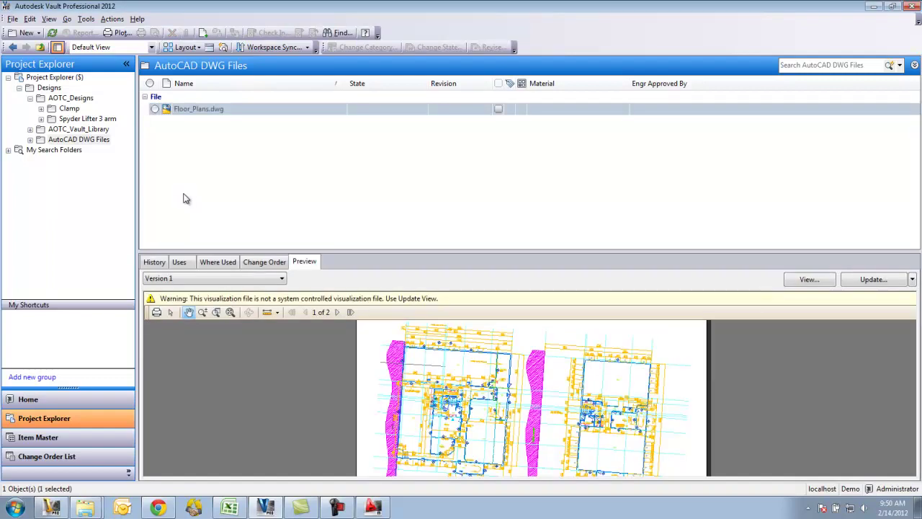
Switch back to AutoCAD and check out Floor_Plans.dwg, overwriting the local copy with the data from the vault
{"action": "left_click", "coordinate": [373, 507]}
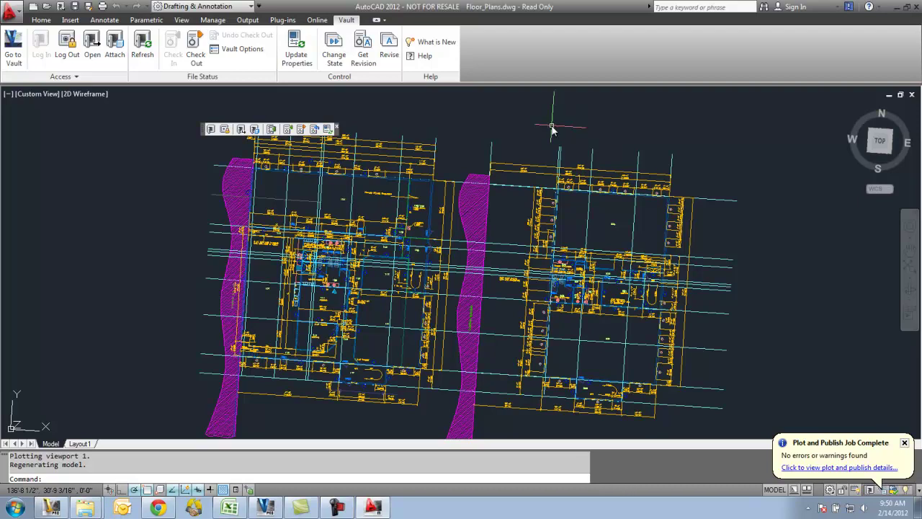
{"action": "middle_click_drag", "start_coordinate": [529, 119], "coordinate": [544, 152]}
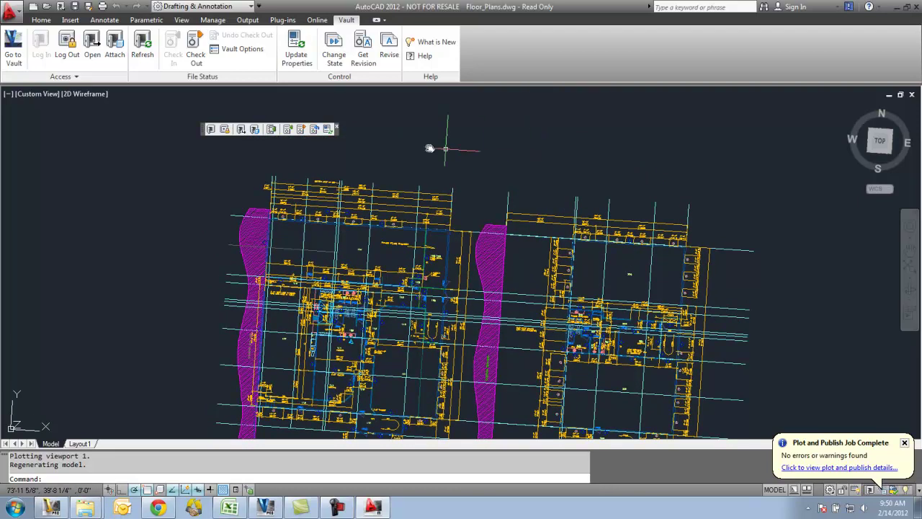
{"action": "left_click", "coordinate": [193, 50]}
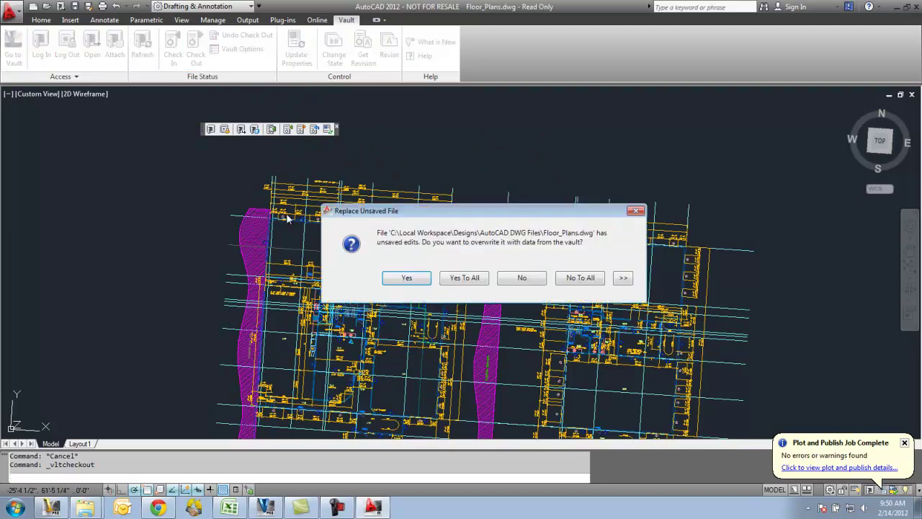
{"action": "left_click", "coordinate": [417, 279]}
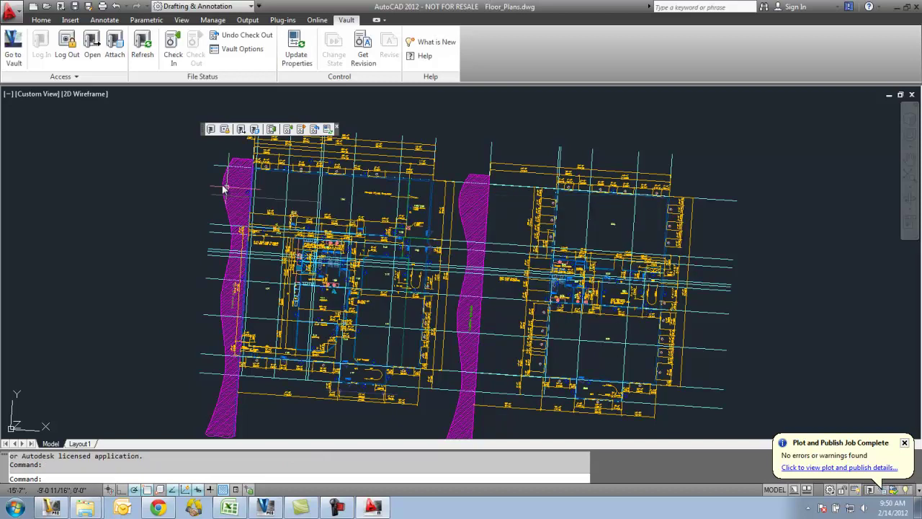
Draw a circle with a radius of about 10'-8" in the empty space above the right-hand floor plan
{"action": "left_click", "coordinate": [41, 20]}
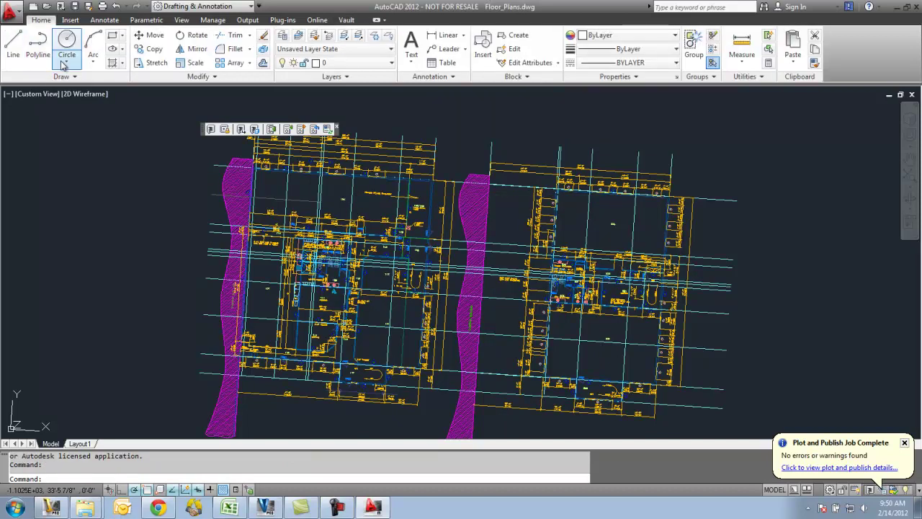
{"action": "left_click", "coordinate": [66, 42]}
{"action": "middle_click_drag", "start_coordinate": [701, 228], "coordinate": [699, 307]}
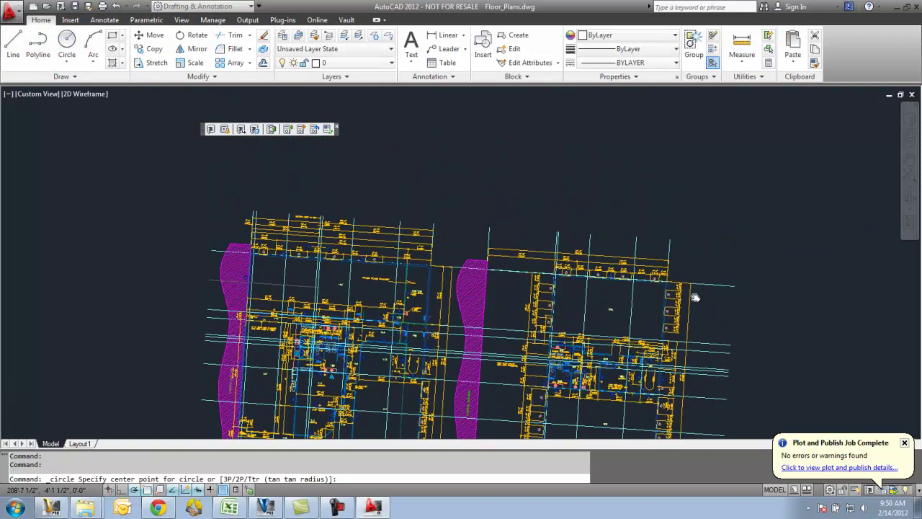
{"action": "left_click", "coordinate": [600, 184]}
{"action": "left_click", "coordinate": [618, 197]}
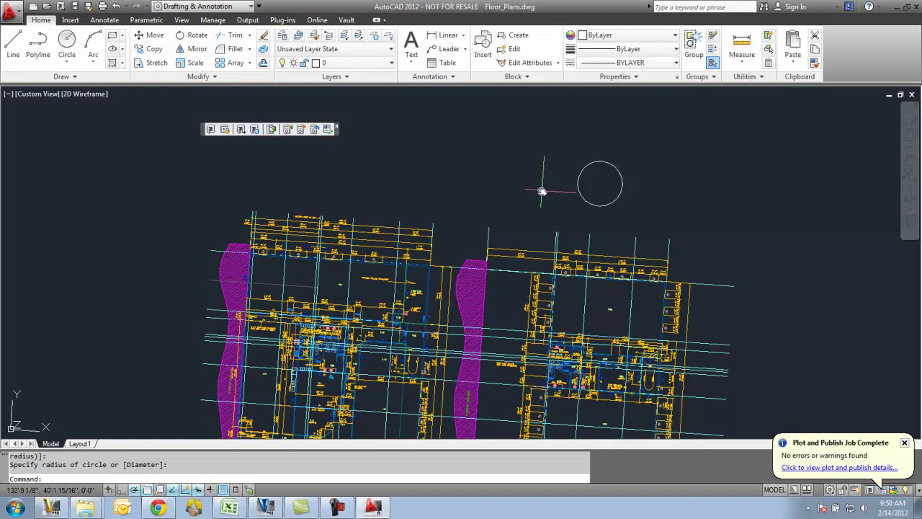
Draw a second, slightly smaller circle in the empty space above the left-hand floor plan
{"action": "left_click", "coordinate": [66, 62]}
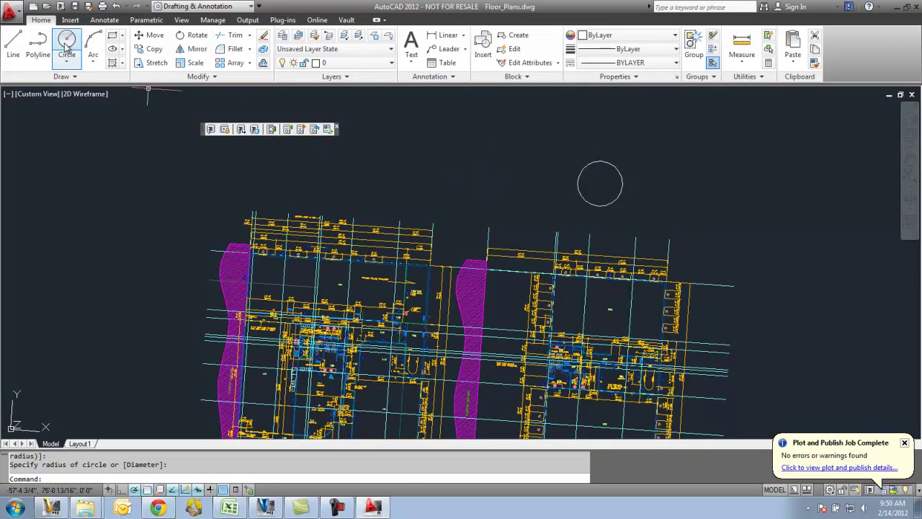
{"action": "left_click", "coordinate": [390, 175]}
{"action": "left_click", "coordinate": [404, 190]}
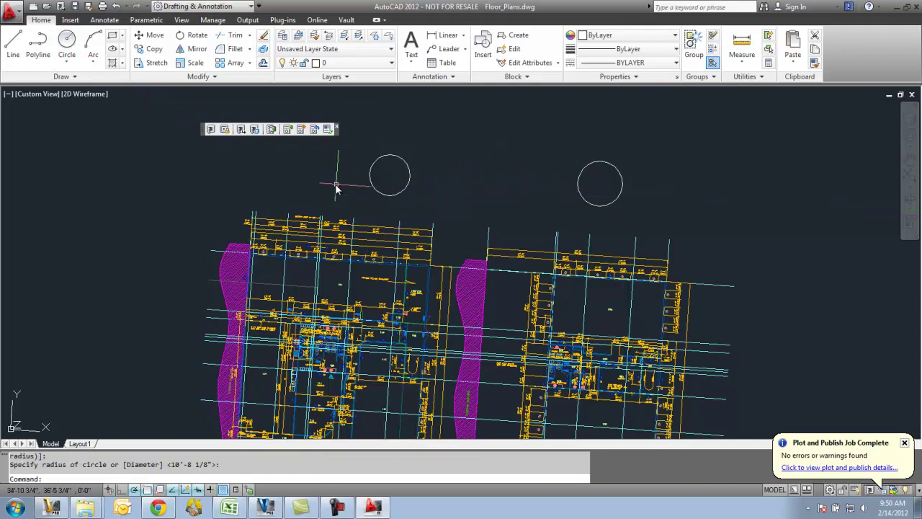
{"action": "middle_click", "coordinate": [336, 185]}
{"action": "middle_click", "coordinate": [336, 185]}
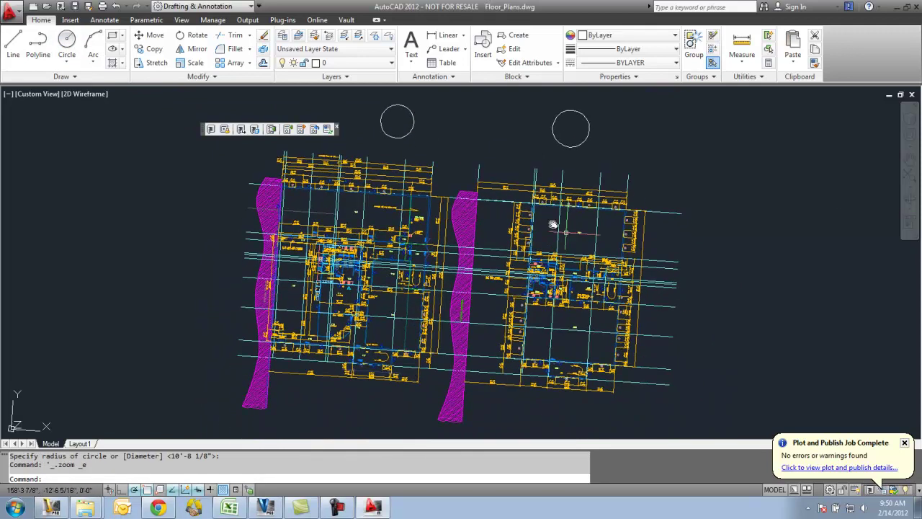
Save the drawing and check in Floor_Plans.dwg with the comment "Added Circles"
{"action": "left_click", "coordinate": [74, 7]}
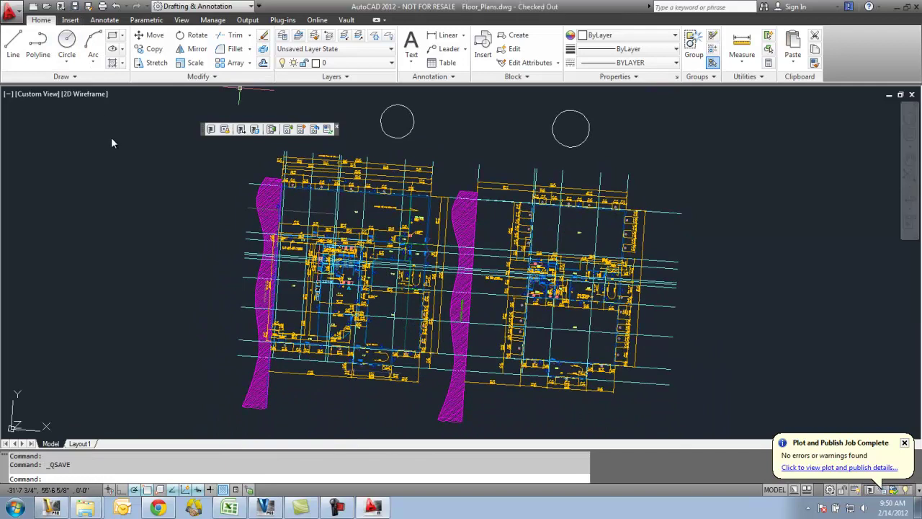
{"action": "left_click", "coordinate": [289, 129]}
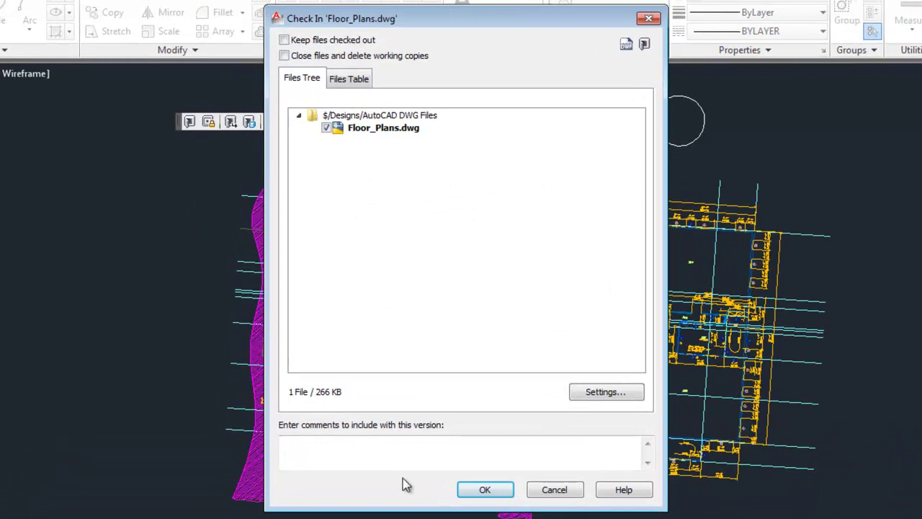
{"action": "left_click", "coordinate": [384, 455]}
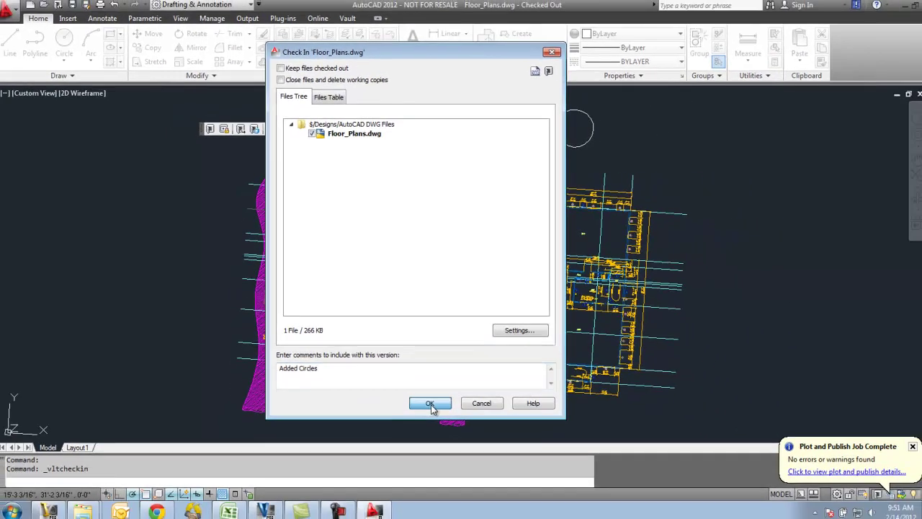
{"action": "left_click", "coordinate": [485, 489]}
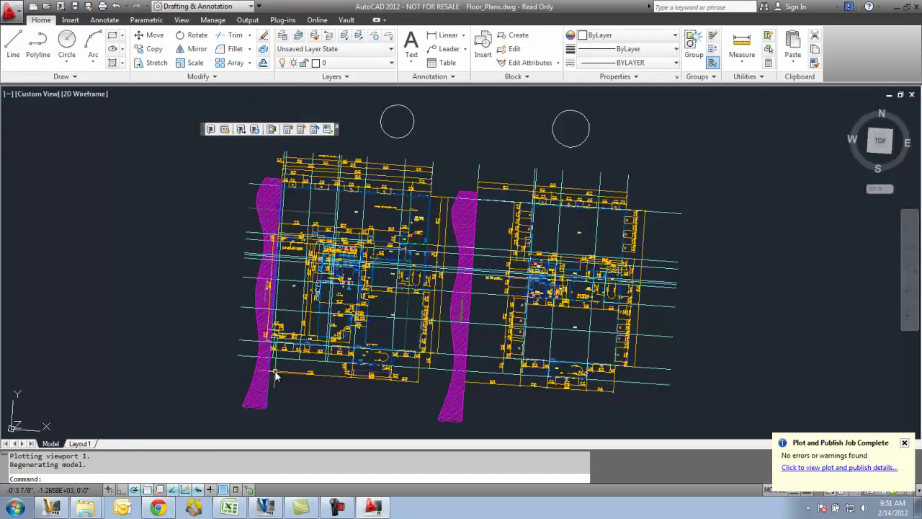
Switch to Autodesk Vault Professional, refresh it, and view the version history of Floor_Plans.dwg
{"action": "left_click", "coordinate": [266, 508]}
{"action": "left_click", "coordinate": [51, 32]}
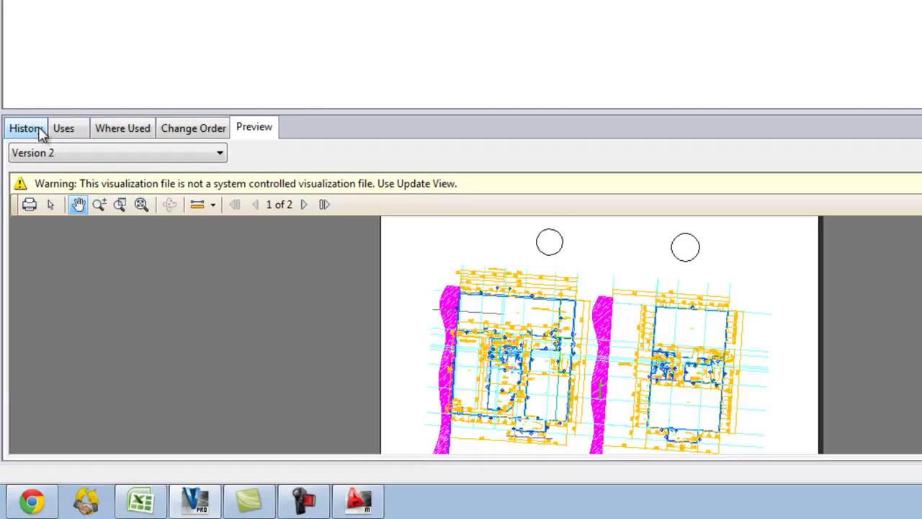
{"action": "left_click", "coordinate": [40, 131]}
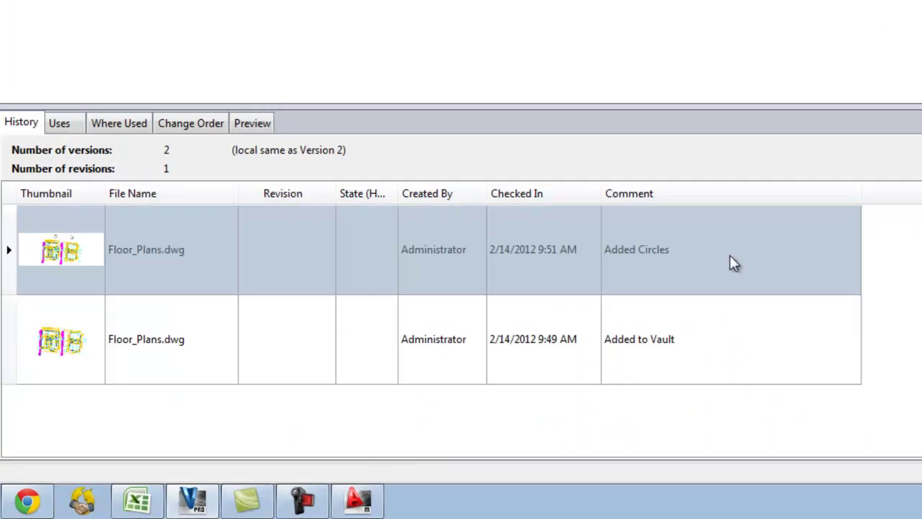